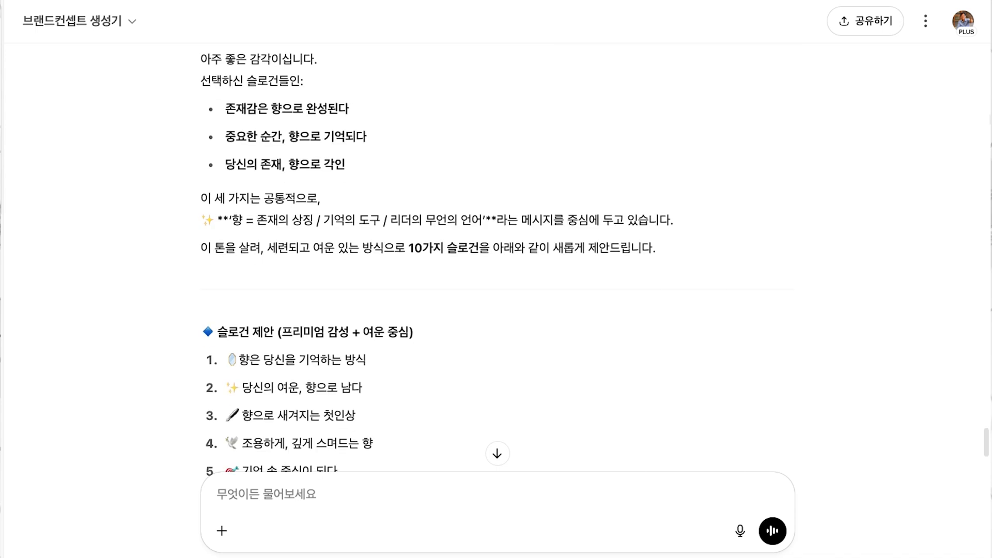
Step: Review the ten proposed slogans, then ask 브랜드 스토리 생성기 for a 400자 brand story based on the concept "향으로 새겨지는 첫인상, 레투아씬 컬렉션"
scroll(497, 258, down, 2)
scroll(498, 258, down, 2)
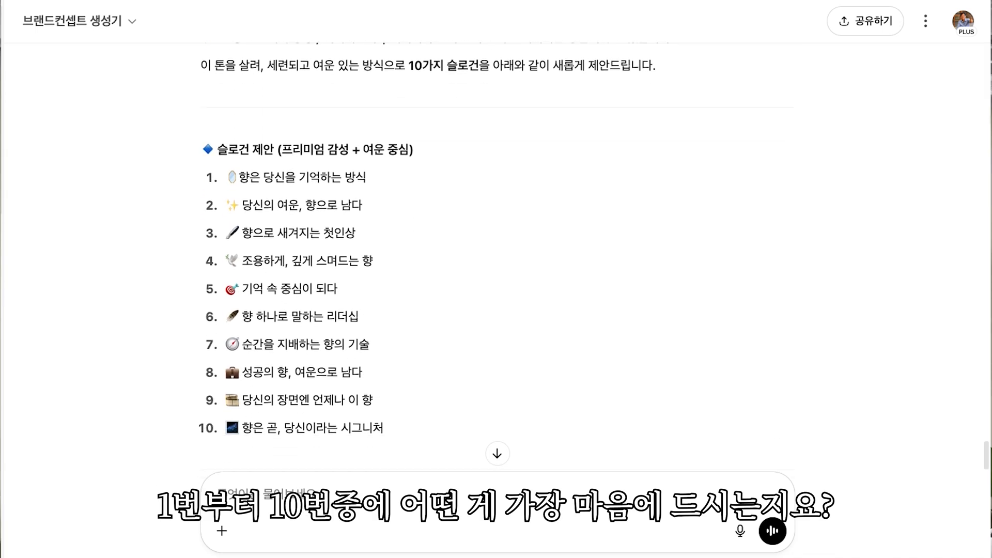
scroll(498, 258, down, 1)
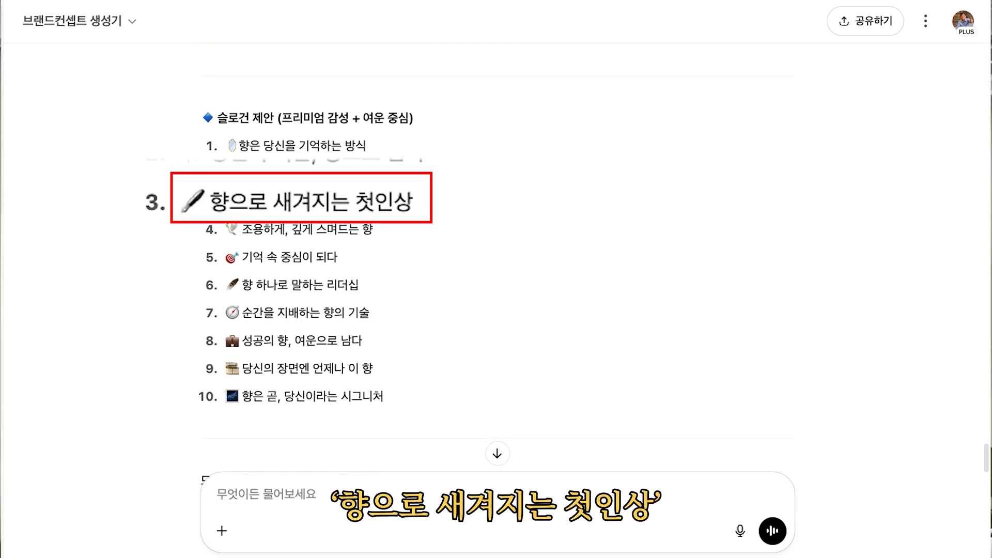
scroll(497, 258, up, 1)
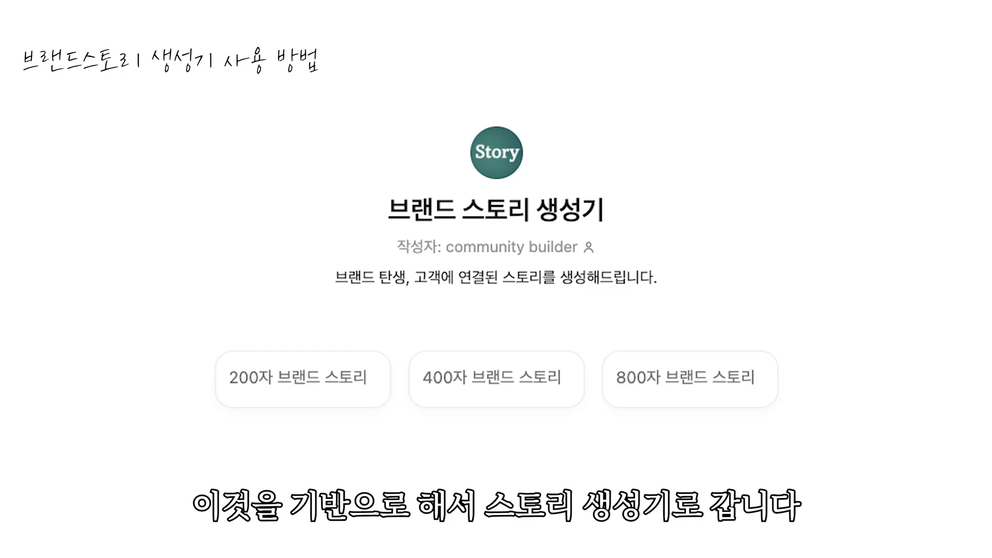
text(으로 브랜드 컨셉)
text(트를 정했다. 이 브랜드 컨셉트를 기반으로 브랜드 )
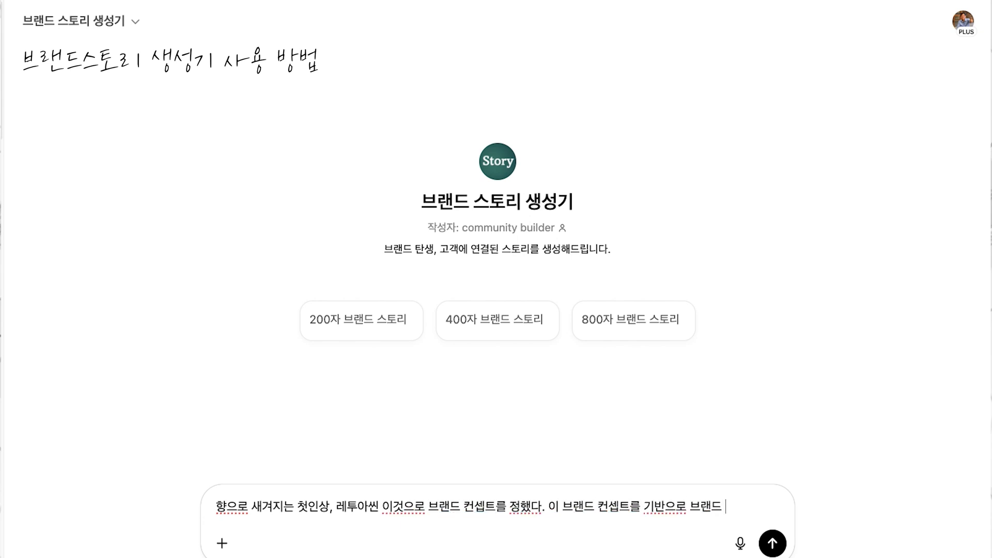
text(스토릴를 만들고 스)
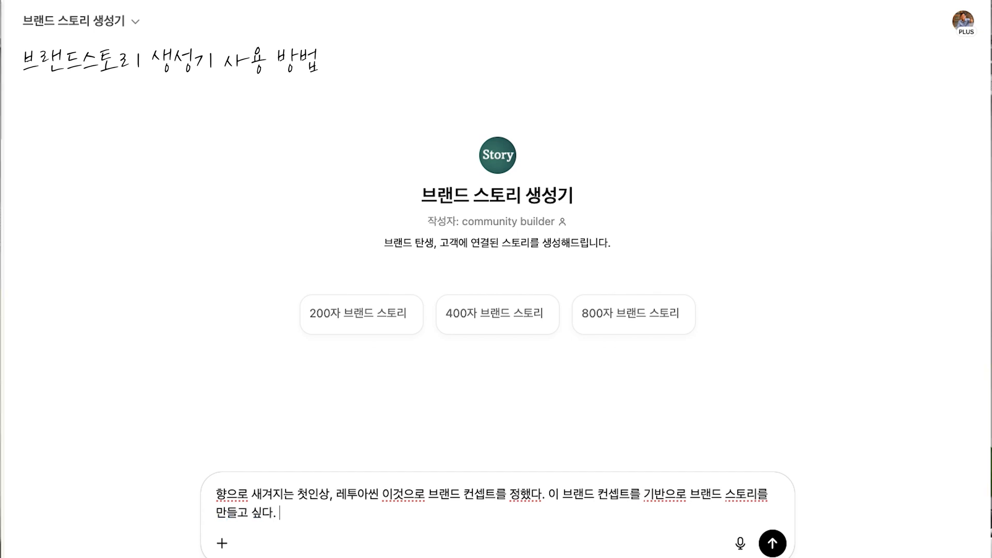
text(다. 400자 스토리로 만들어다오.)
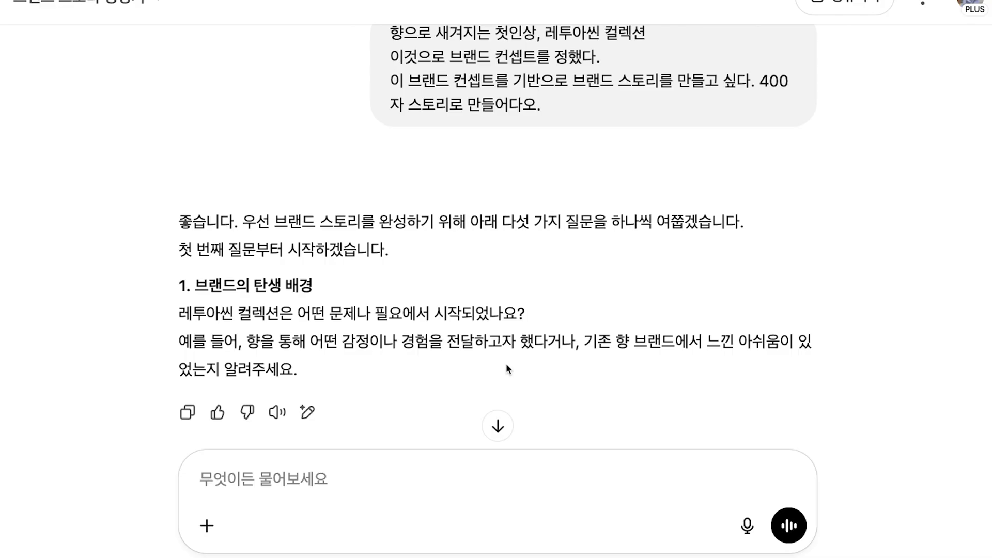
Step: Answer the brand-origin question with the lines 휴대하고 다니는 용이성, 중요한 사람 만날 때의 필요성, 나의 존재감 and 고급스러움
text(휴대)
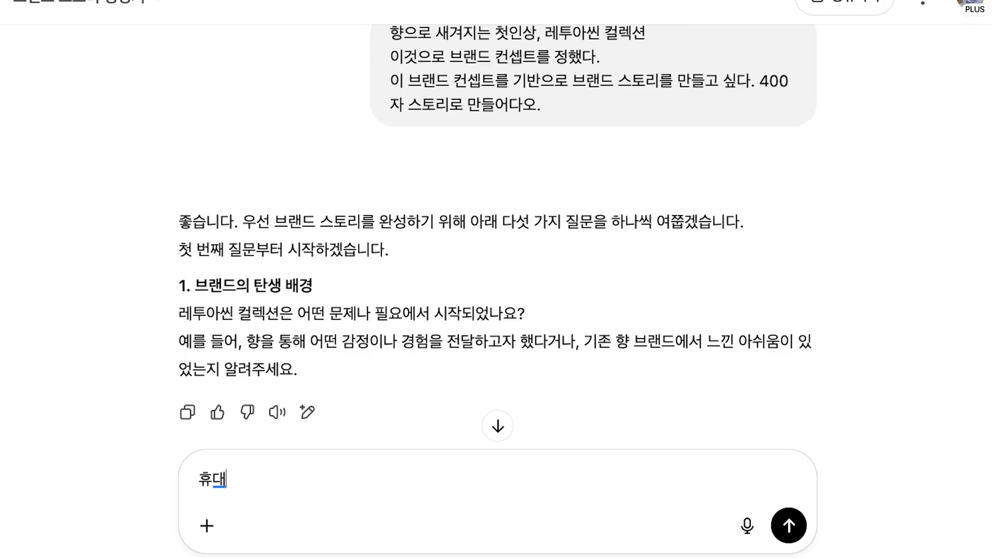
text(하고 다니는 용이성)
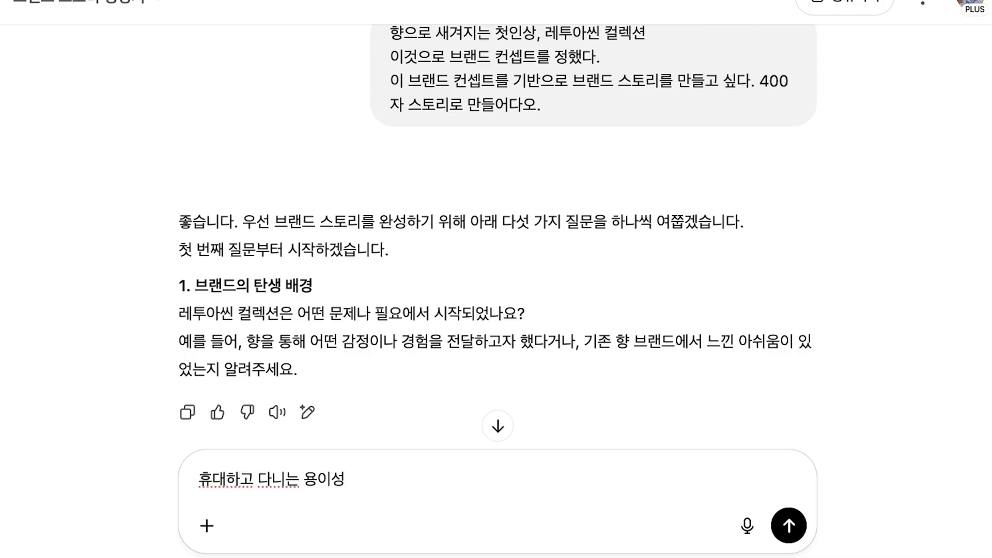
key(shift+Return)
text(중요한)
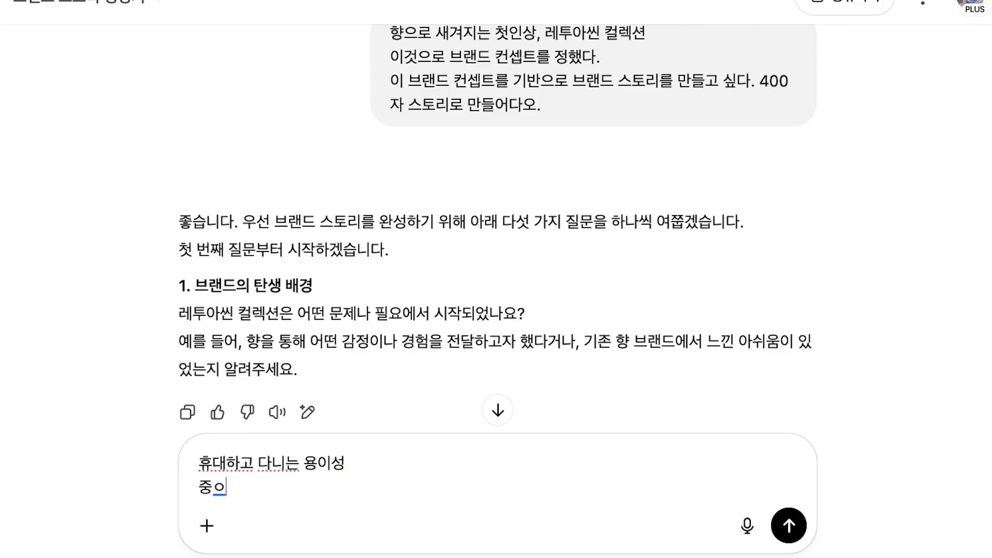
text( 사람 만나ㄹ 때의 필요성,)
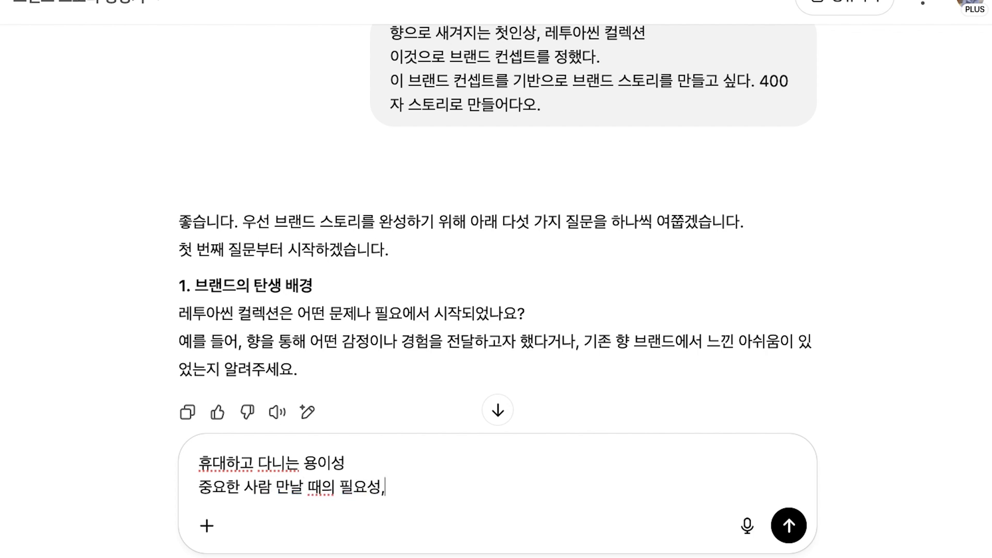
key(shift+Return)
text(나의 존재가)
text(ㅁ,)
key(shift+Return)
text(고급스러움)
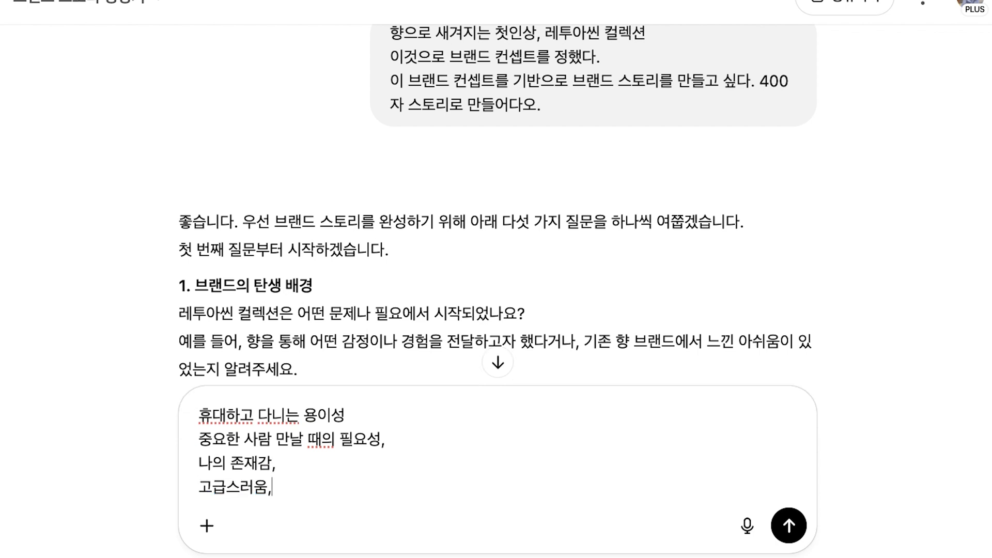
text(,)
Step: Complete the brand-origin answer with 명품 브랜드와 동일한 향, 더 대중적인 가격 and "이것을 해결하고자 브랜드를 만들었다."
key(shift+Return)
text(명품 브랜드)
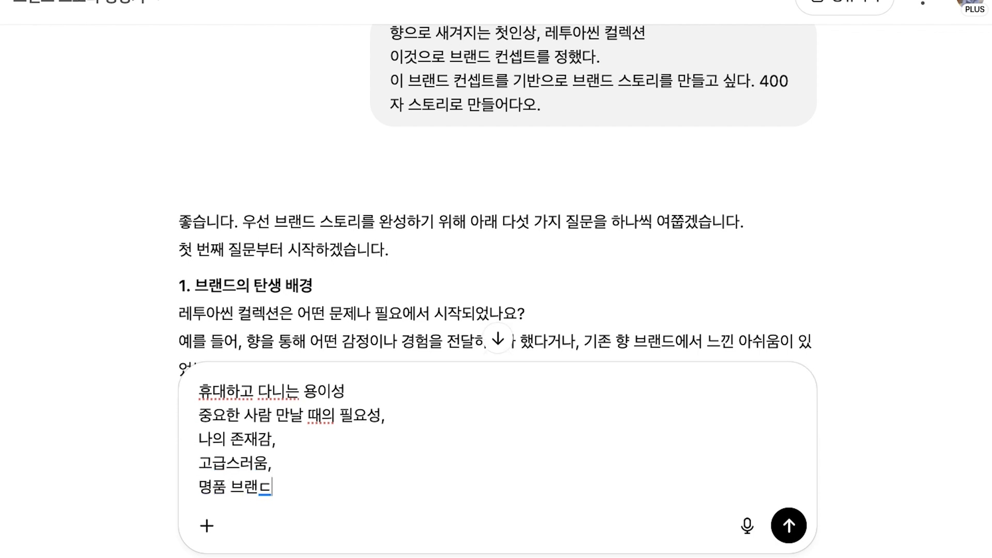
text(와 동일하ㄴ 향,)
key(shift+Return)
text(더 대중적이)
text(ㄴ 가격)
key(shift+Return)
text(이)
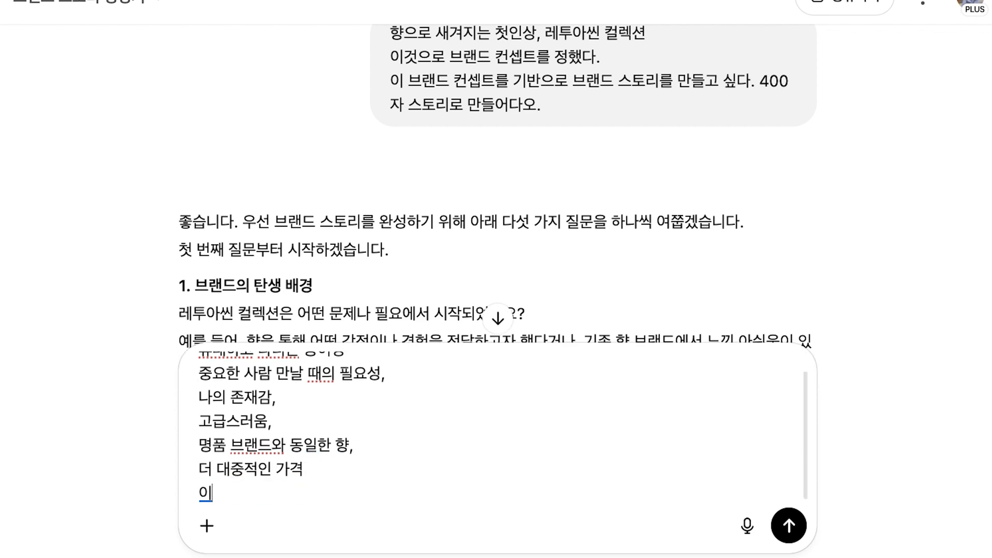
text(것을 해결하고자 브)
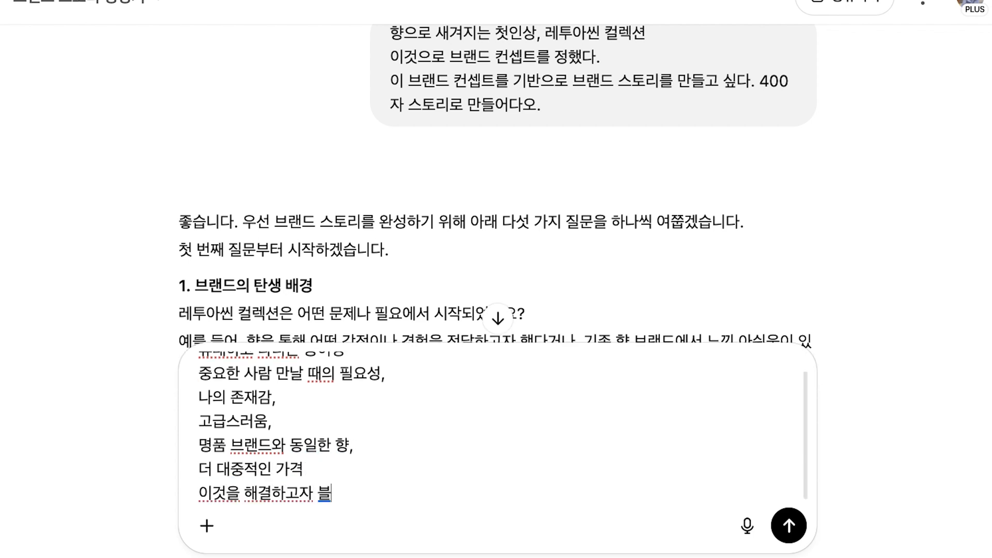
text(랜드를 만들었다.)
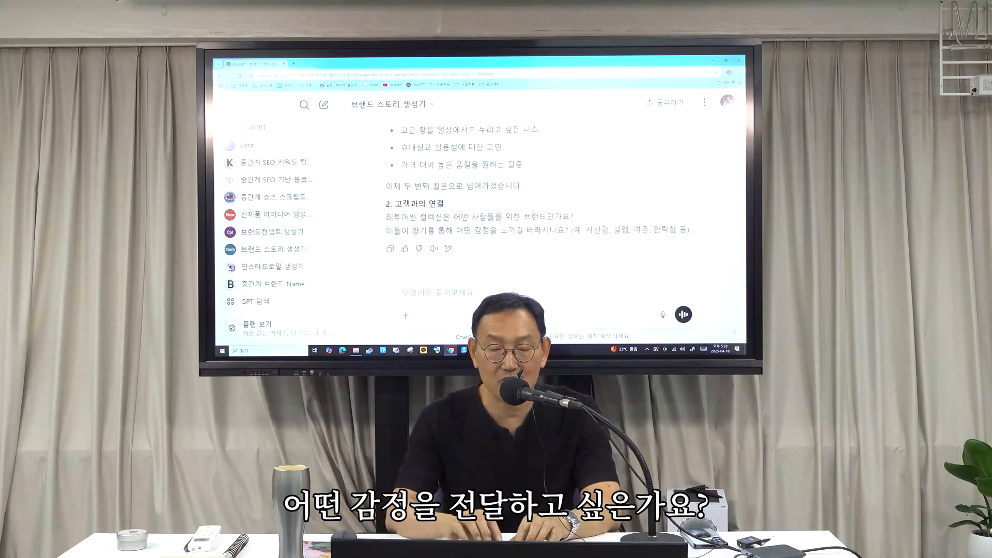
Step: Answer the customer-emotion question with "자신감, 존재감" and request expanding the finished story to 800자 with the consumer's confidence reinforced
text(자신감, 존재감)
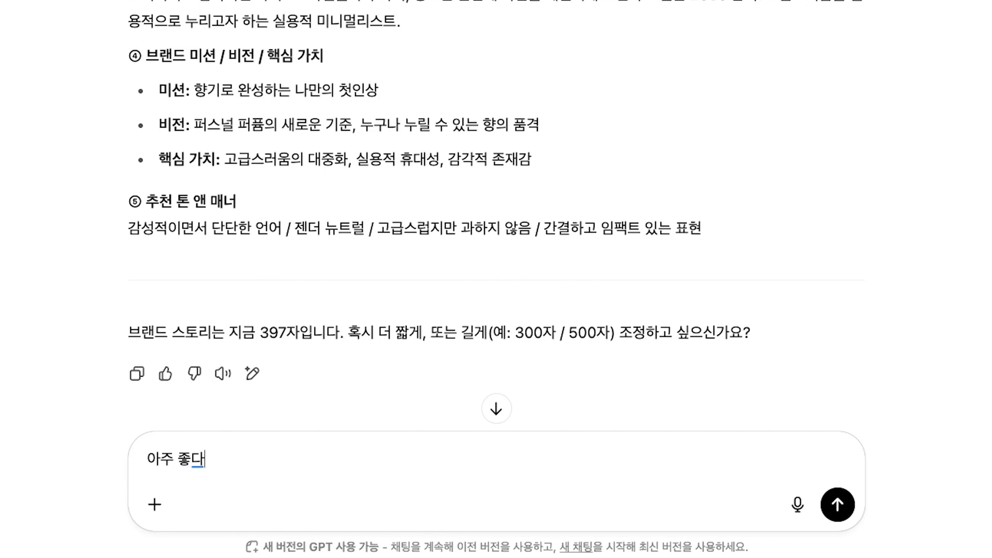
text(. 고마워.)
text( 800자로 늘려주면 좋게)
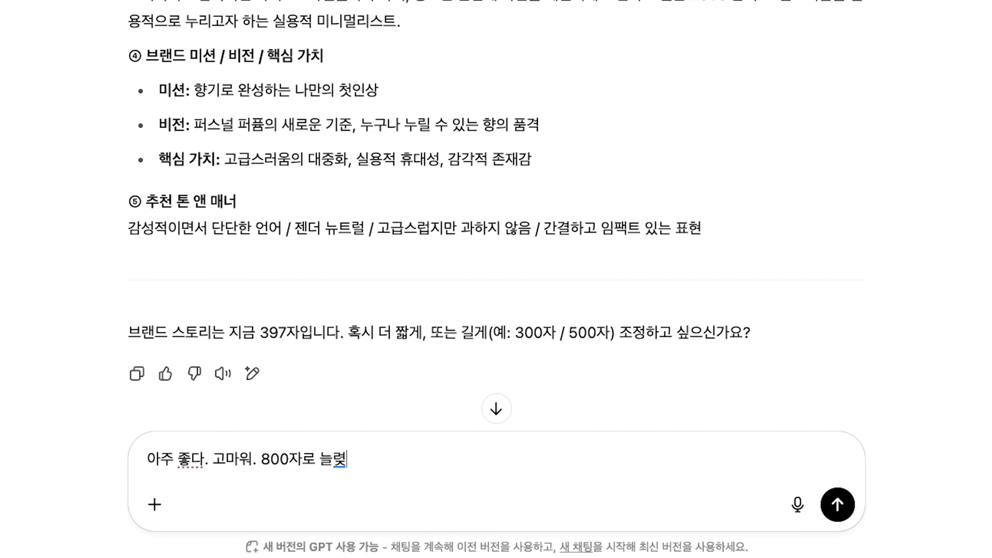
text(다. 소비자의 자신감 부)
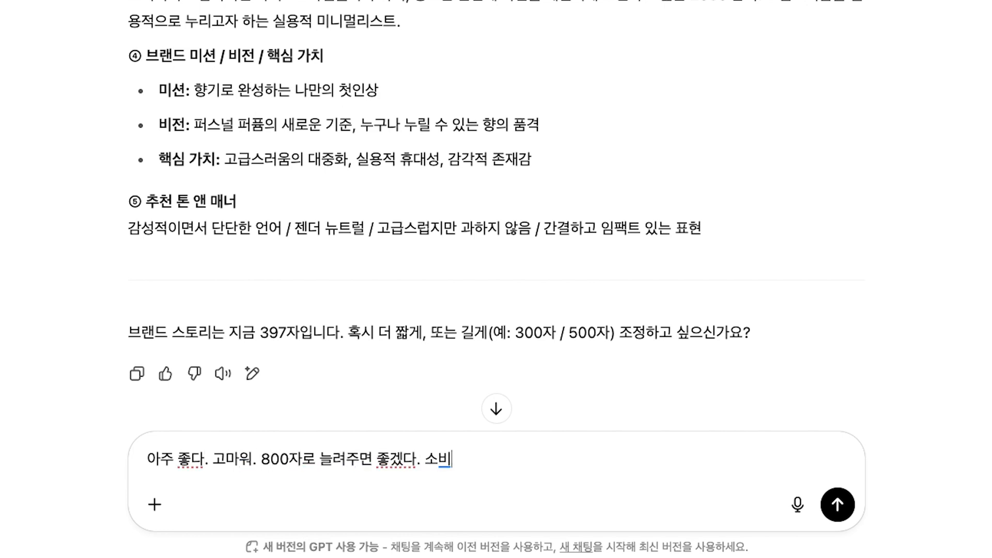
text(분을 보강해)
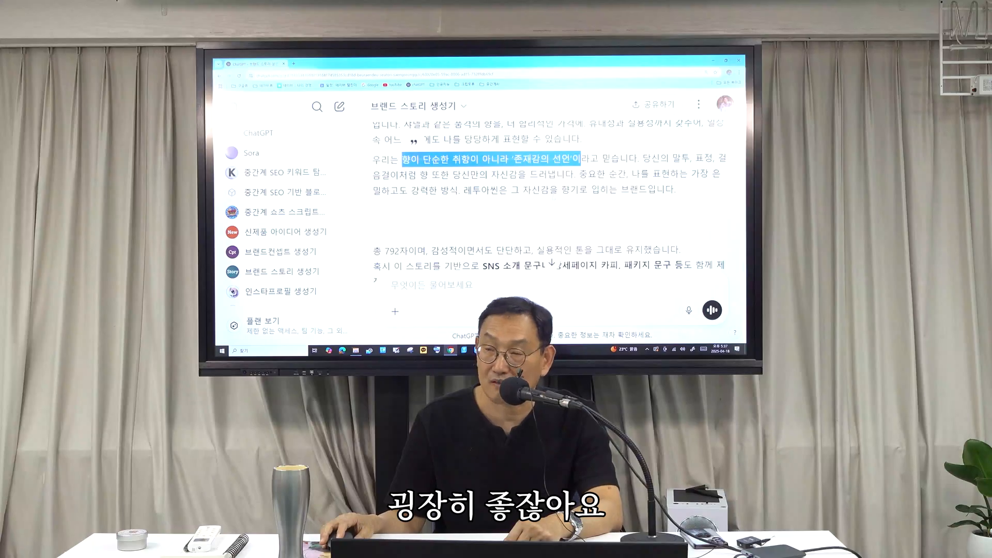
Step: Check the mission, vision and core values, select the expanded brand story text, and open the 중간계 SEO 키워드 탐색기 GPT
scroll(548, 217, up, 5)
scroll(552, 196, up, 5)
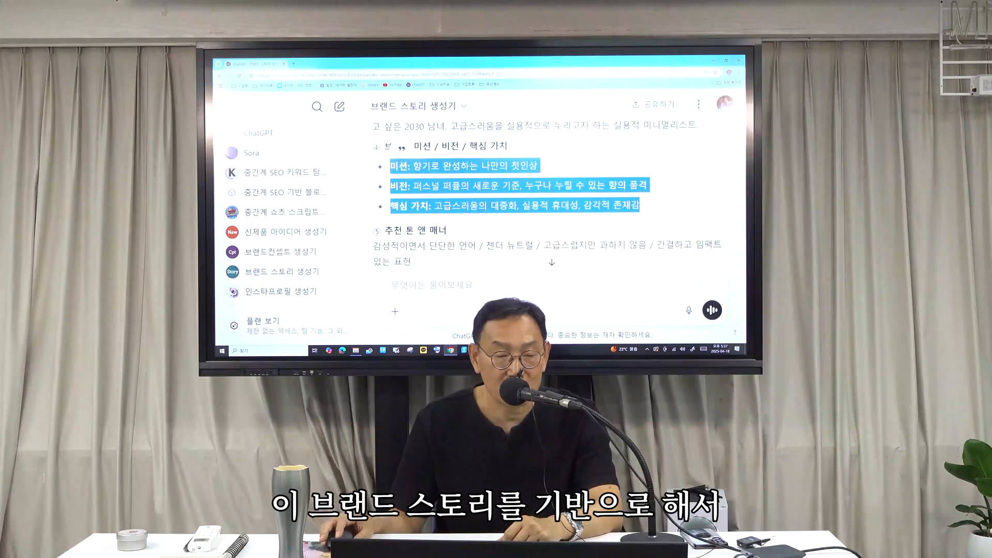
scroll(398, 147, down, 10)
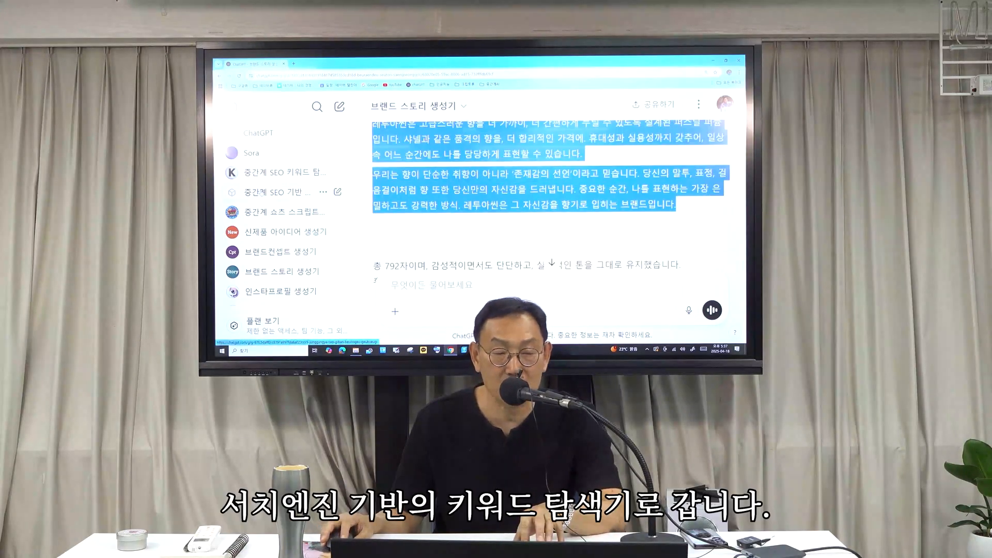
click(262, 195)
click(279, 172)
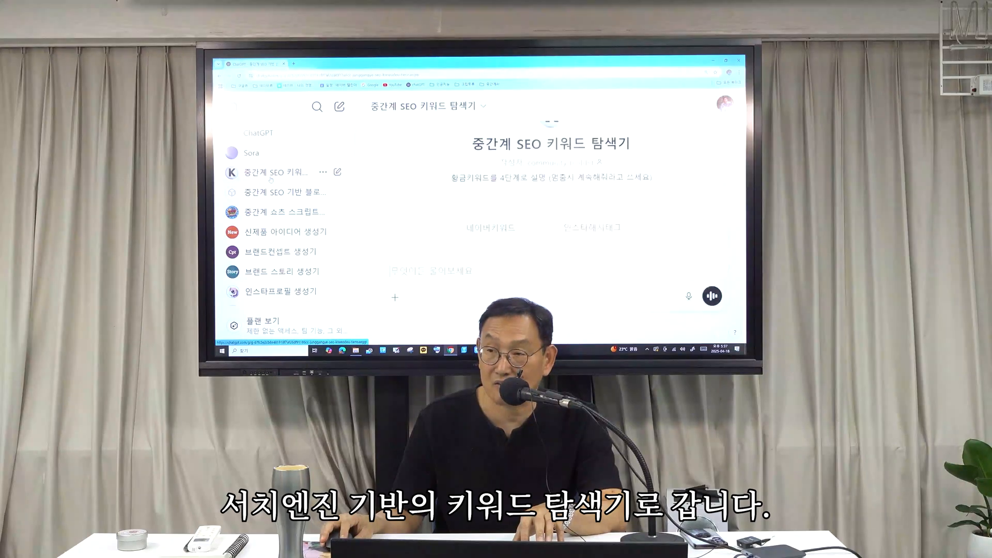